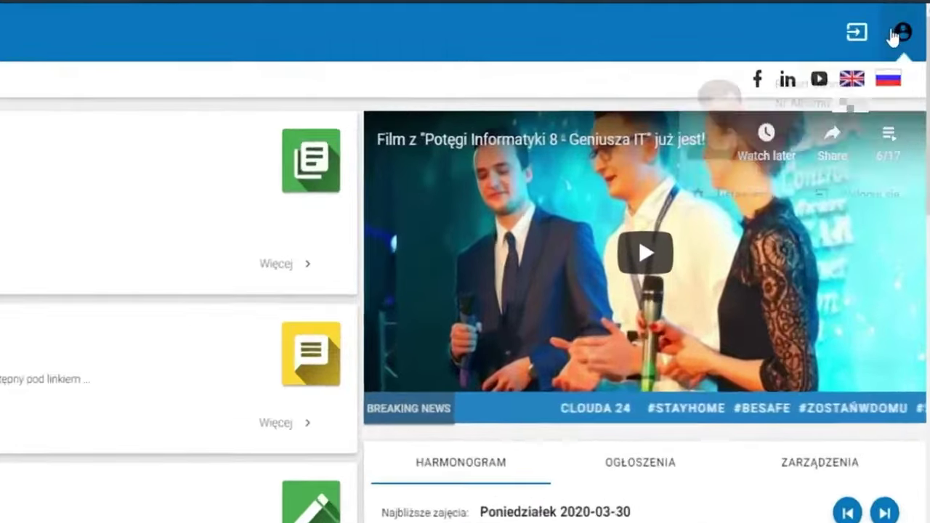
Change the account password in the account settings, entering the old password and the new password twice, and save the change
{"action": "left_click", "coordinate": [903, 37]}
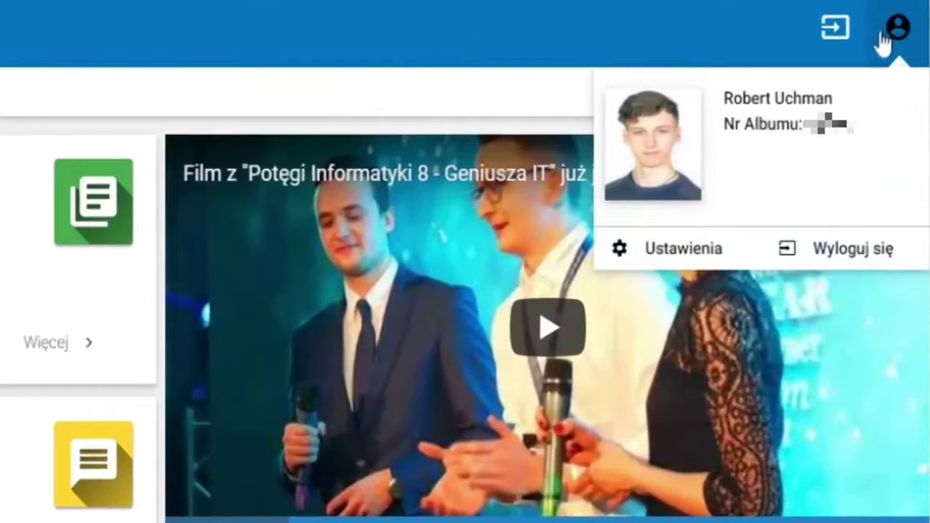
{"action": "left_click", "coordinate": [683, 251]}
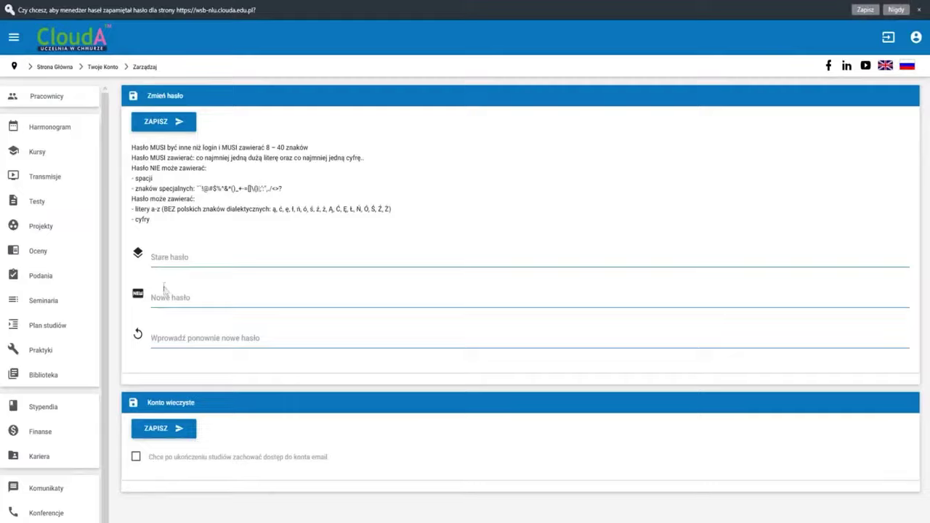
{"action": "left_click", "coordinate": [160, 258]}
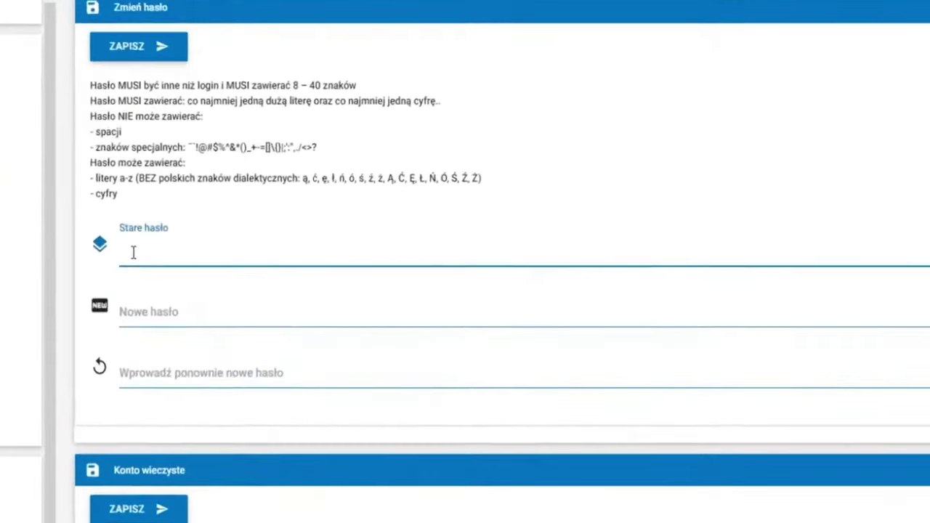
{"action": "key", "text": "ctrl+v"}
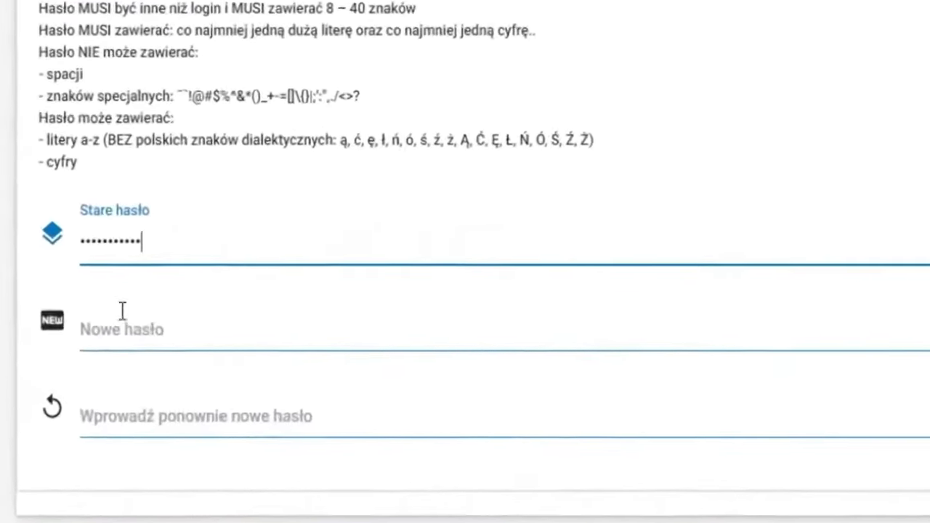
{"action": "left_click", "coordinate": [149, 301]}
{"action": "left_click", "coordinate": [156, 437]}
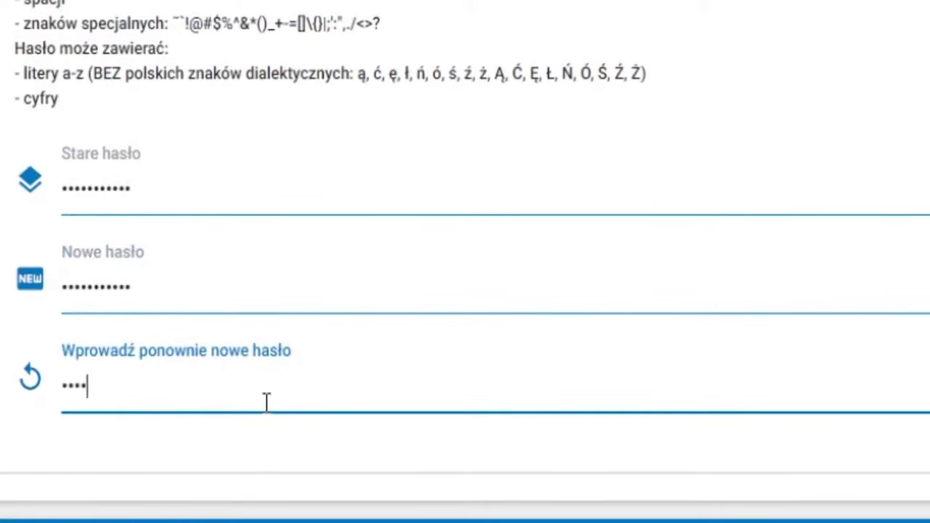
{"action": "type", "text": "***"}
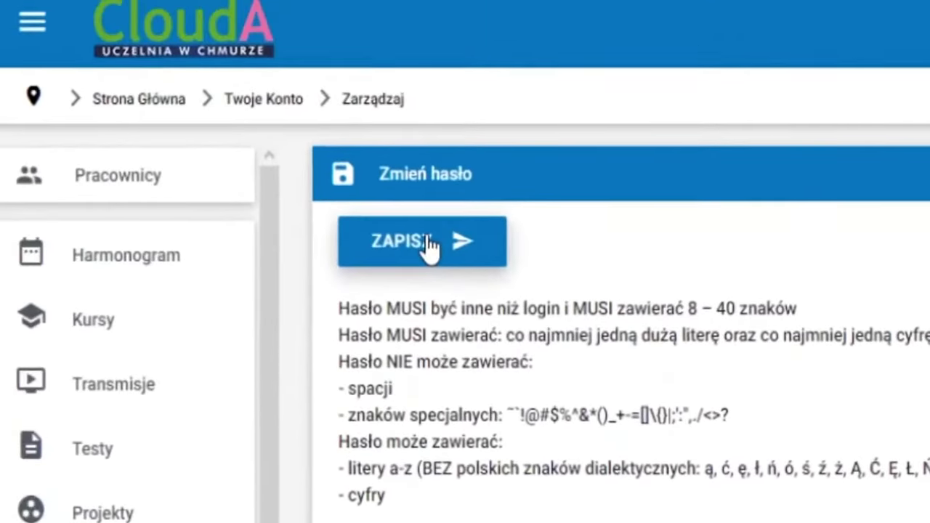
{"action": "left_click", "coordinate": [372, 181]}
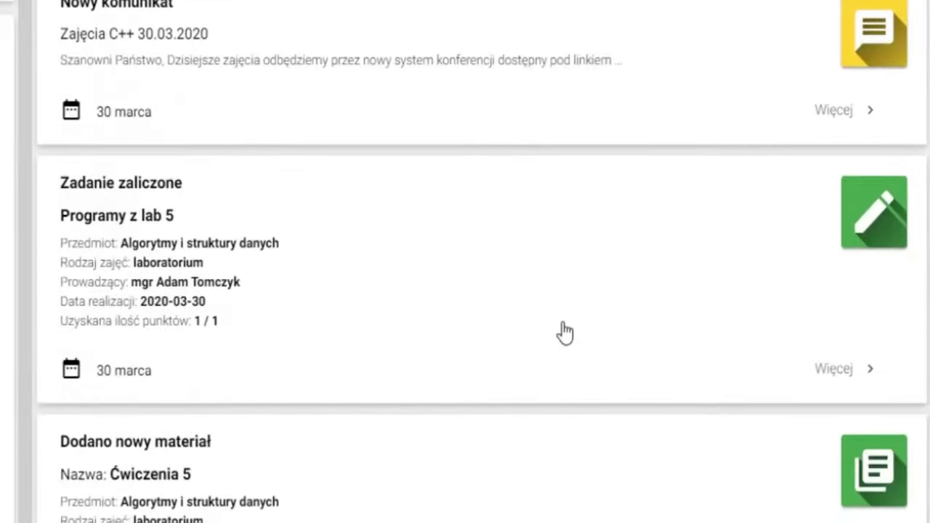
Look through the news feed on the home page for new materials, messages and graded assignments
{"action": "scroll", "coordinate": [565, 332], "scroll_direction": "down", "scroll_amount": 4}
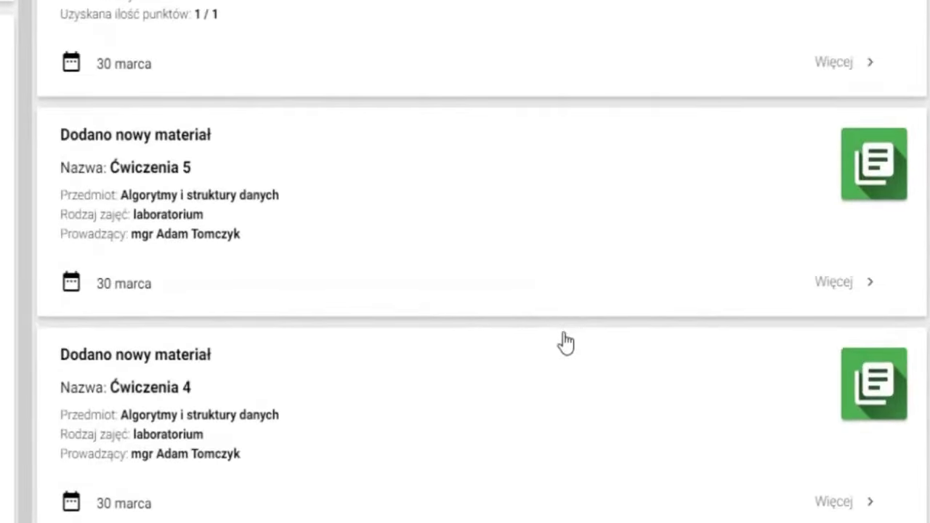
{"action": "scroll", "coordinate": [565, 341], "scroll_direction": "down", "scroll_amount": 3}
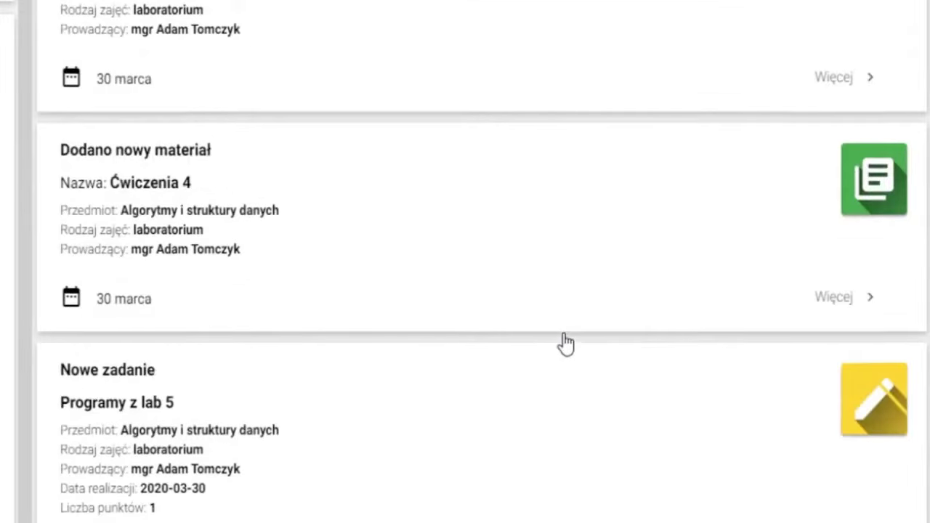
{"action": "scroll", "coordinate": [565, 342], "scroll_direction": "down", "scroll_amount": 3}
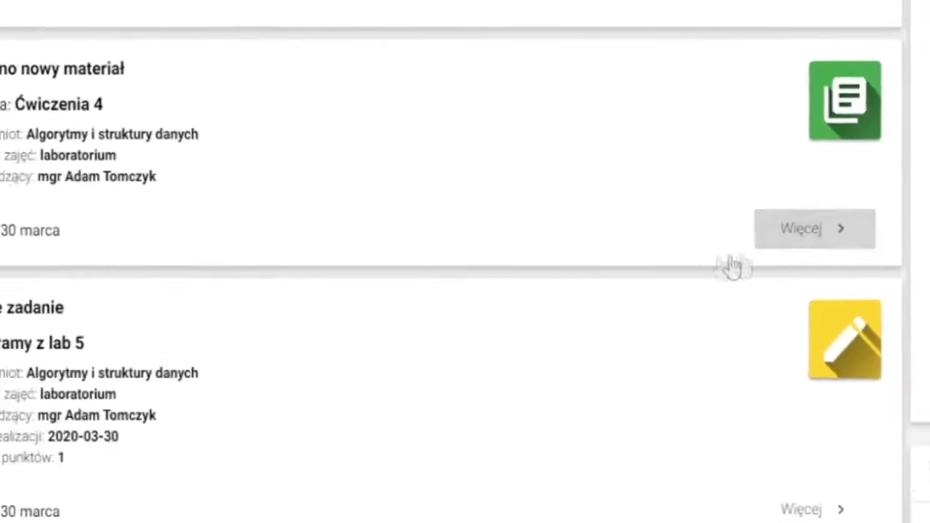
{"action": "scroll", "coordinate": [652, 301], "scroll_direction": "up", "scroll_amount": 5}
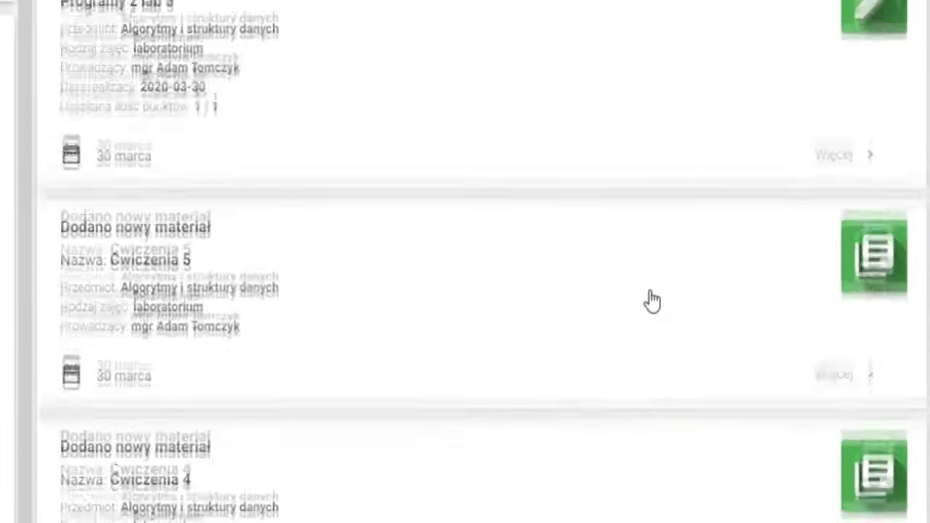
{"action": "scroll", "coordinate": [651, 301], "scroll_direction": "up", "scroll_amount": 3}
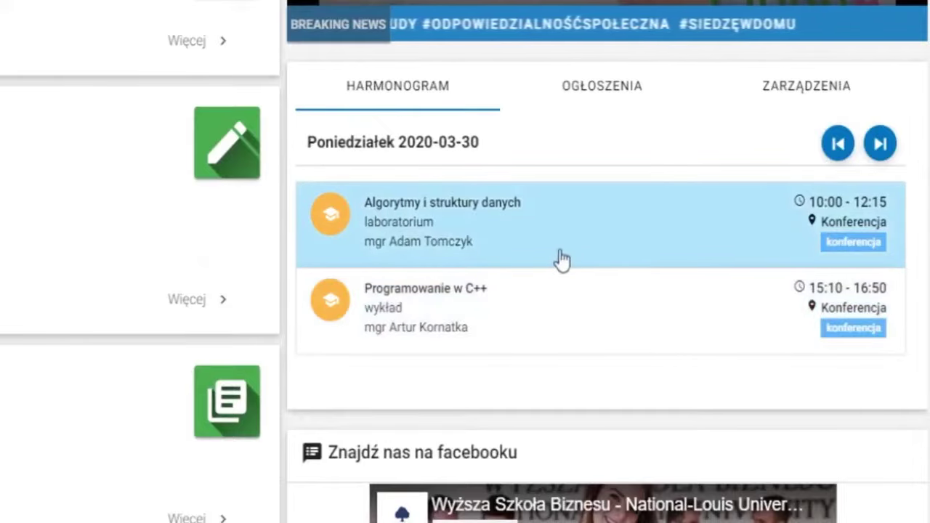
Show the following day's classes in the home page schedule and open the full Harmonogram
{"action": "left_click", "coordinate": [880, 143]}
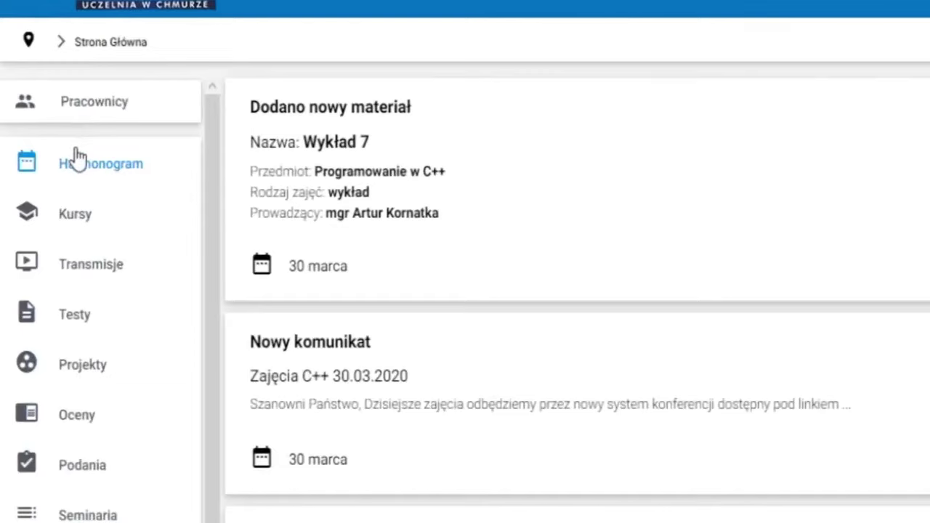
{"action": "left_click", "coordinate": [76, 160]}
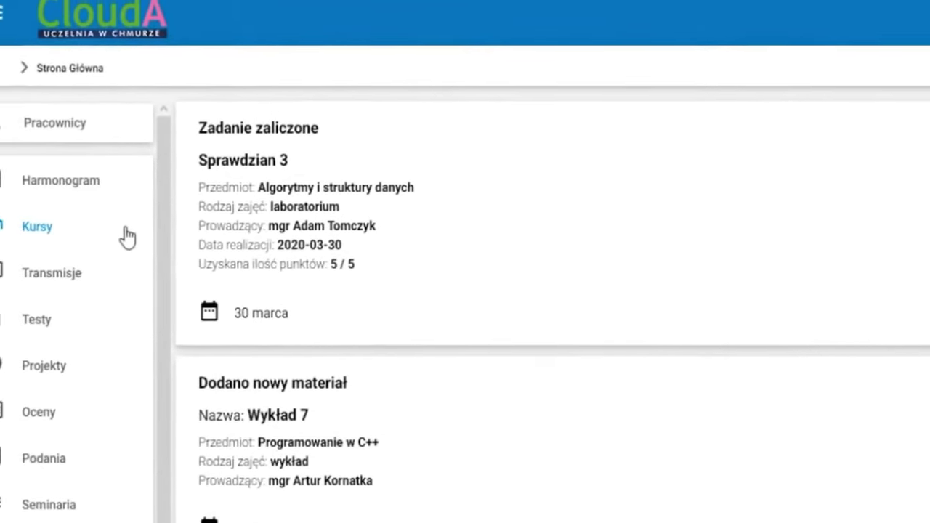
Open the course Programowanie w C++ and view the lecture's grade and attendance journal before returning to the course details
{"action": "left_click", "coordinate": [153, 240]}
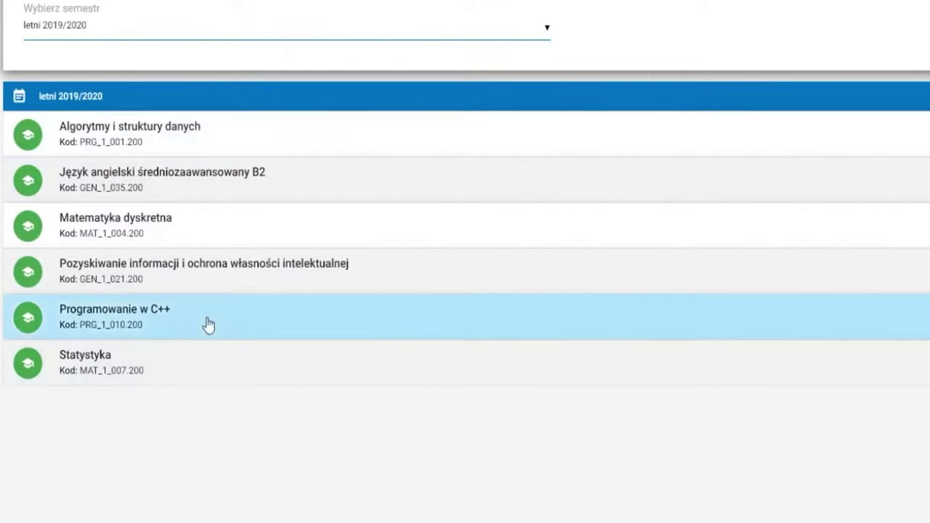
{"action": "left_click", "coordinate": [209, 325]}
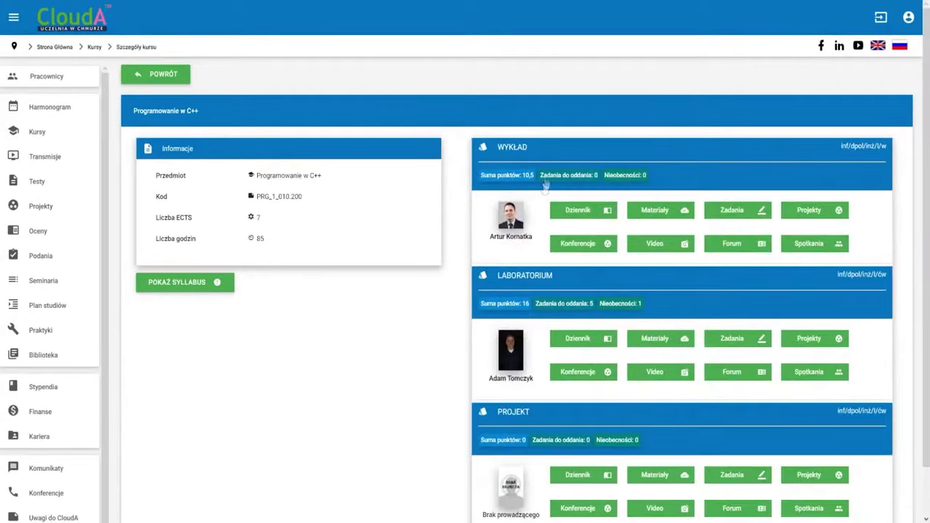
{"action": "scroll", "coordinate": [414, 146], "scroll_direction": "down", "scroll_amount": 1}
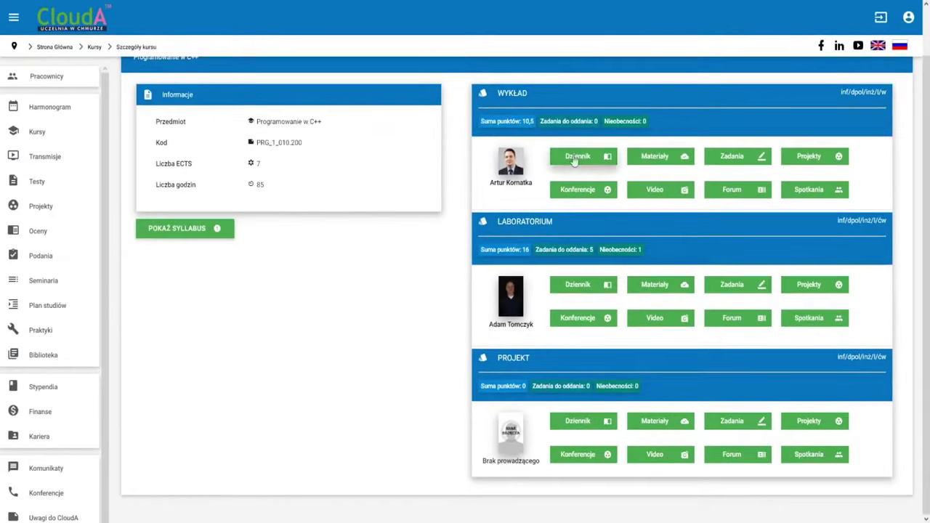
{"action": "left_click", "coordinate": [574, 158]}
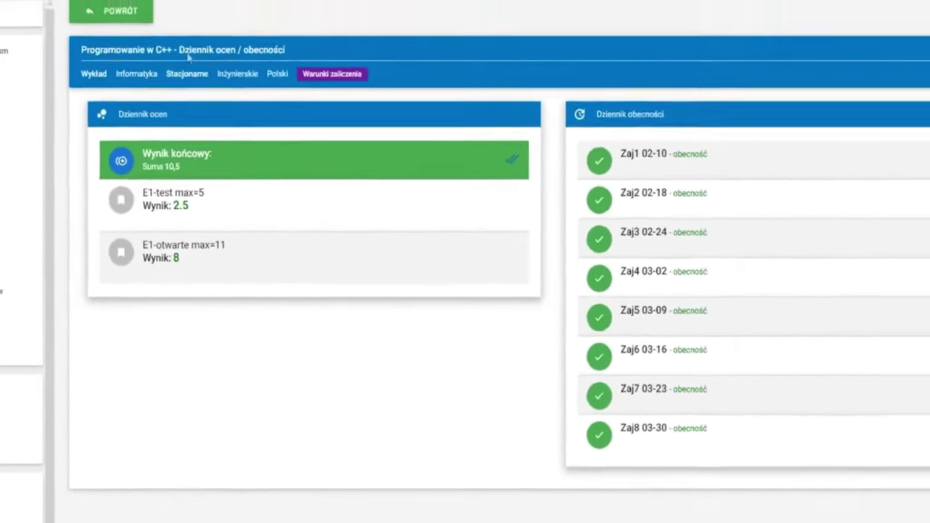
{"action": "key", "text": "alt+Left"}
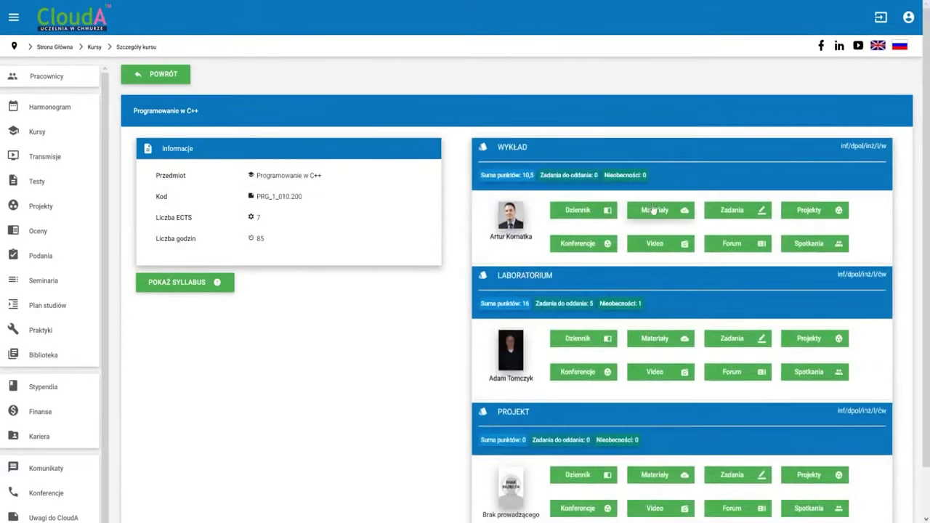
View the lecture's materials for Programowanie w C++, open the Wykład 1 folder and return from it
{"action": "left_click", "coordinate": [661, 210]}
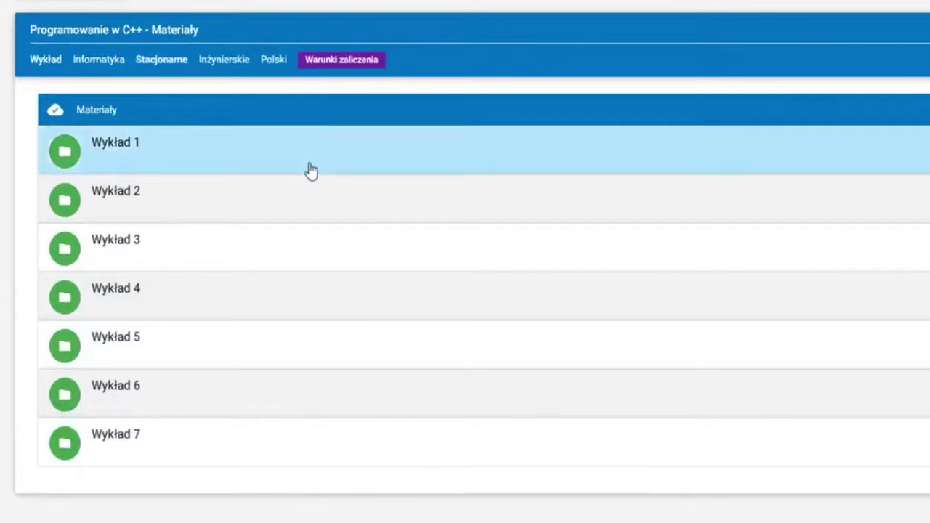
{"action": "left_click", "coordinate": [311, 171]}
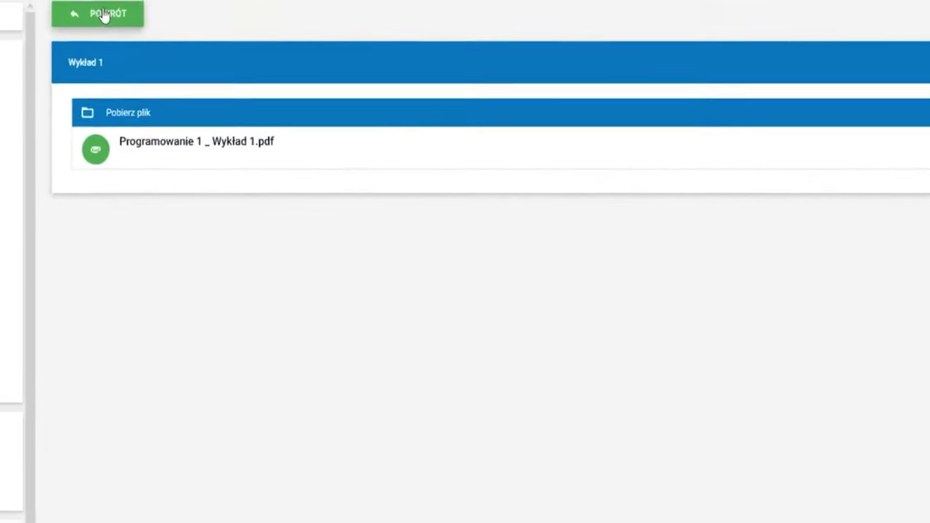
{"action": "left_click", "coordinate": [104, 15]}
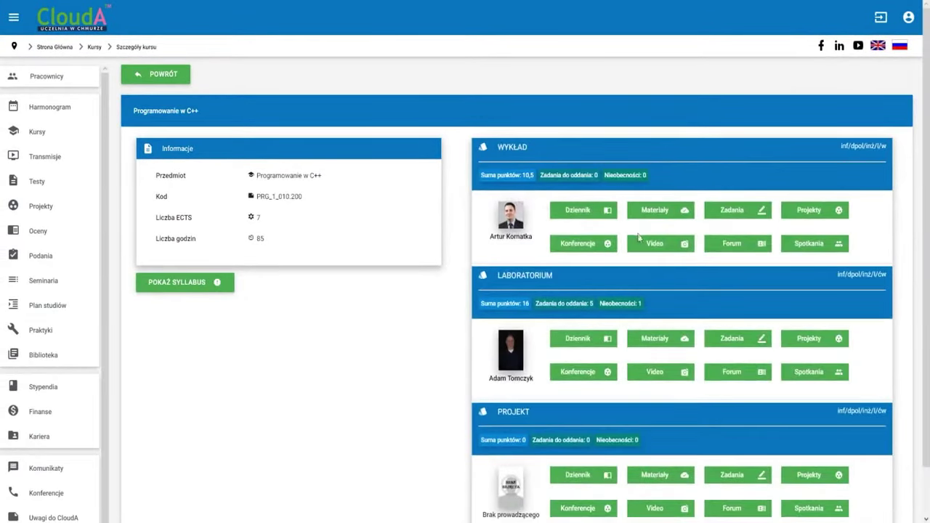
Find Zadanie 6 - Piłkarz in the laboratory's assignment list and open its details
{"action": "left_click", "coordinate": [759, 346]}
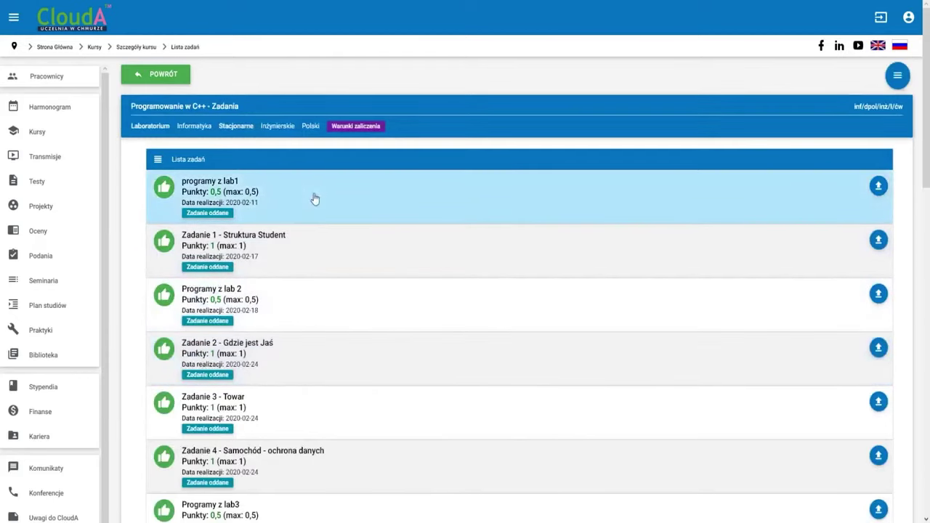
{"action": "scroll", "coordinate": [310, 288], "scroll_direction": "down", "scroll_amount": 2}
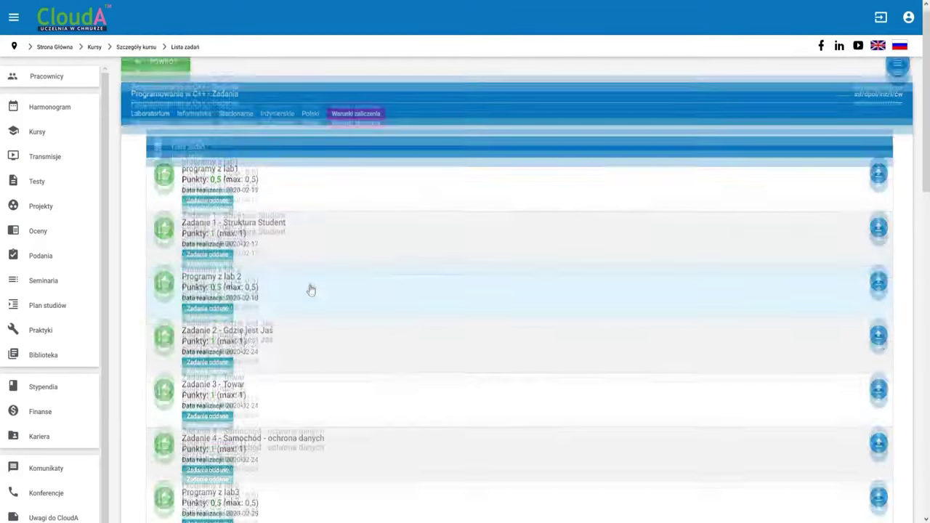
{"action": "scroll", "coordinate": [310, 294], "scroll_direction": "down", "scroll_amount": 1}
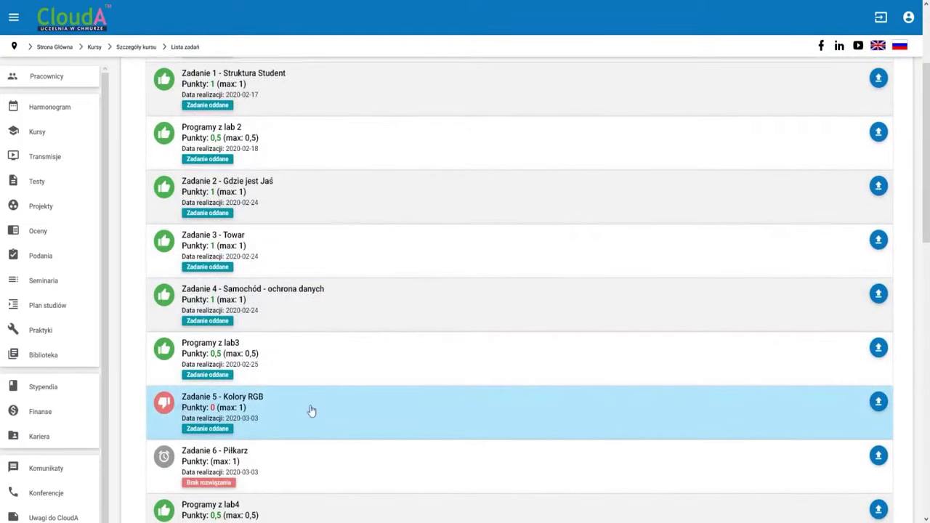
{"action": "scroll", "coordinate": [297, 451], "scroll_direction": "down", "scroll_amount": 2}
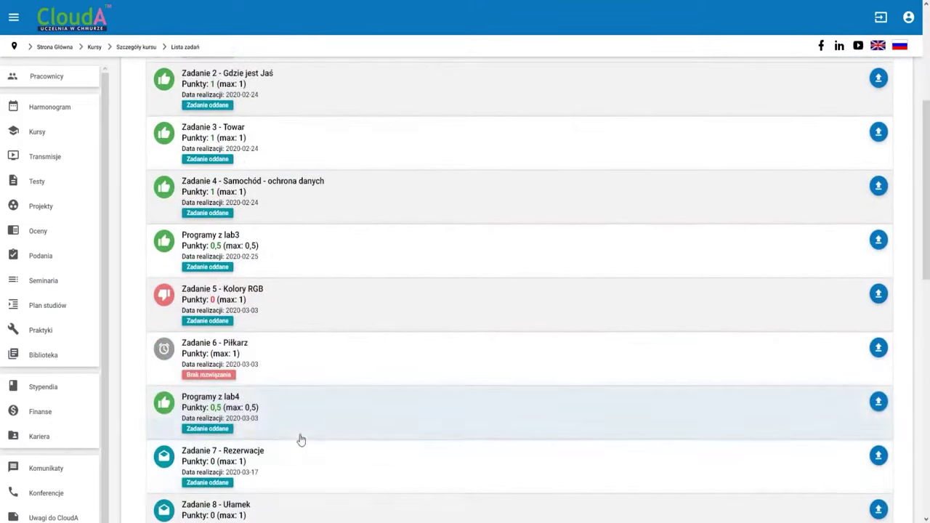
{"action": "scroll", "coordinate": [302, 439], "scroll_direction": "down", "scroll_amount": 1}
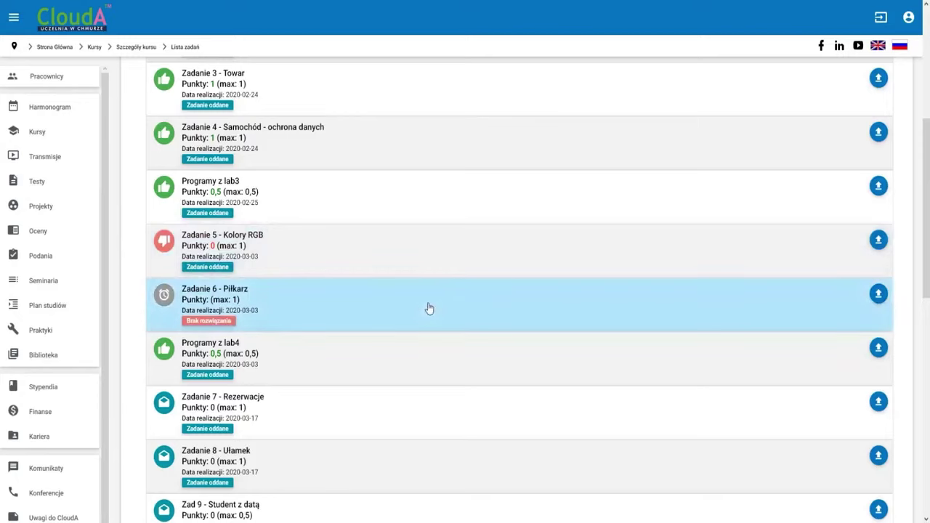
{"action": "left_click", "coordinate": [429, 308]}
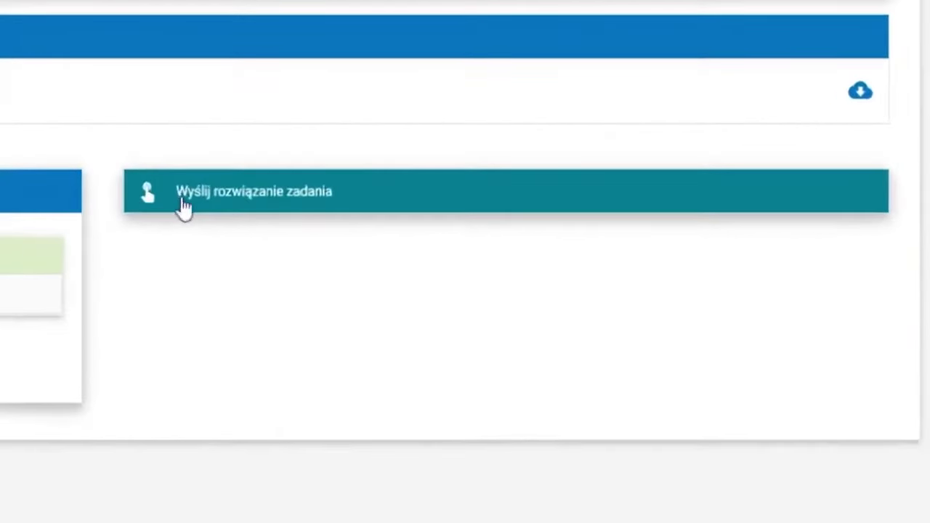
Submit a solution with the answer "Załączam wstępną wersję zadania - myślę, że jest jeszcze parę rzeczy, które można usprawnić" and the file Pilkarz.cpp
{"action": "left_click", "coordinate": [184, 207]}
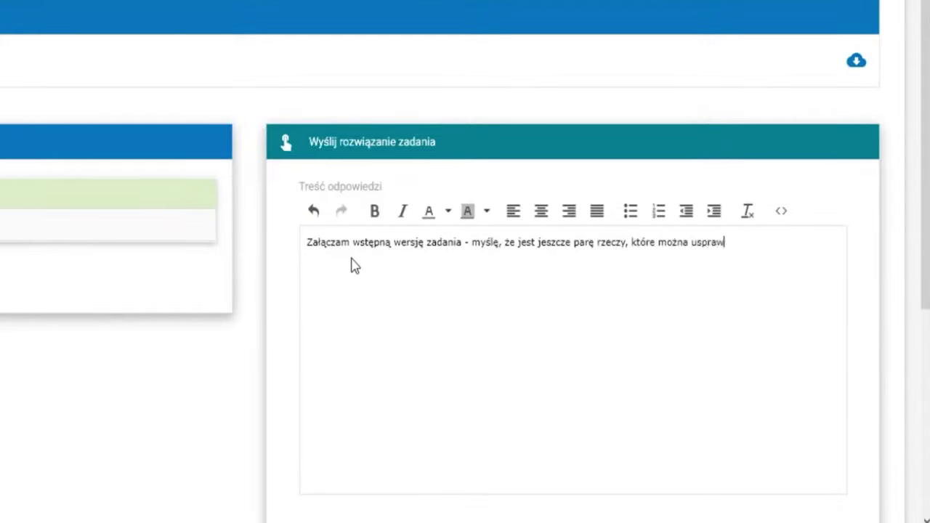
{"action": "scroll", "coordinate": [297, 226], "scroll_direction": "down", "scroll_amount": 3}
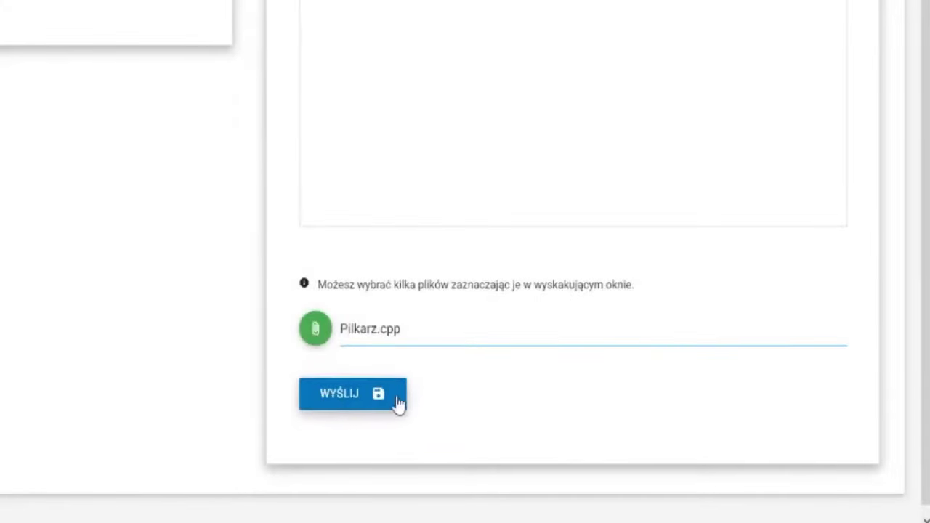
{"action": "left_click", "coordinate": [375, 404]}
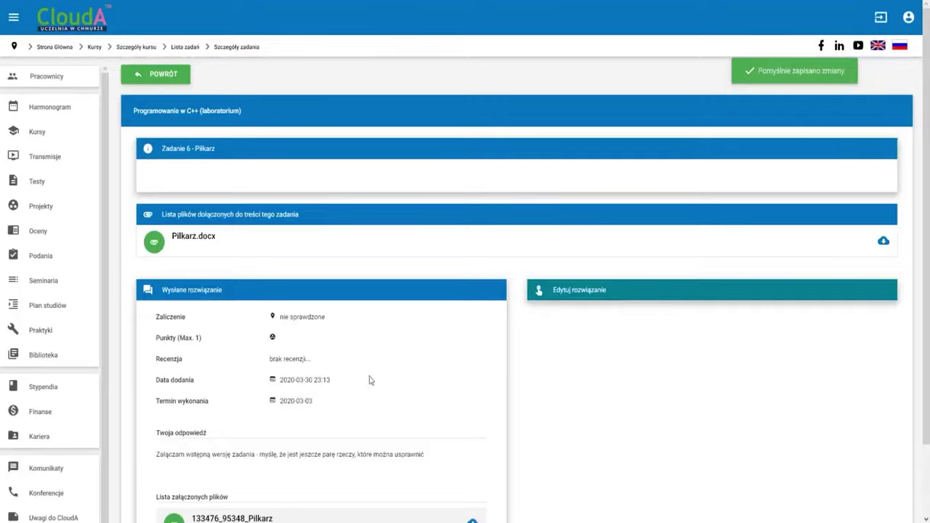
Edit the submitted solution by adding "Brakuje tam jeszcze jednej funkcji, dodam ją w nowej wersji pliku!" below the existing answer and resend it
{"action": "scroll", "coordinate": [369, 380], "scroll_direction": "down", "scroll_amount": 2}
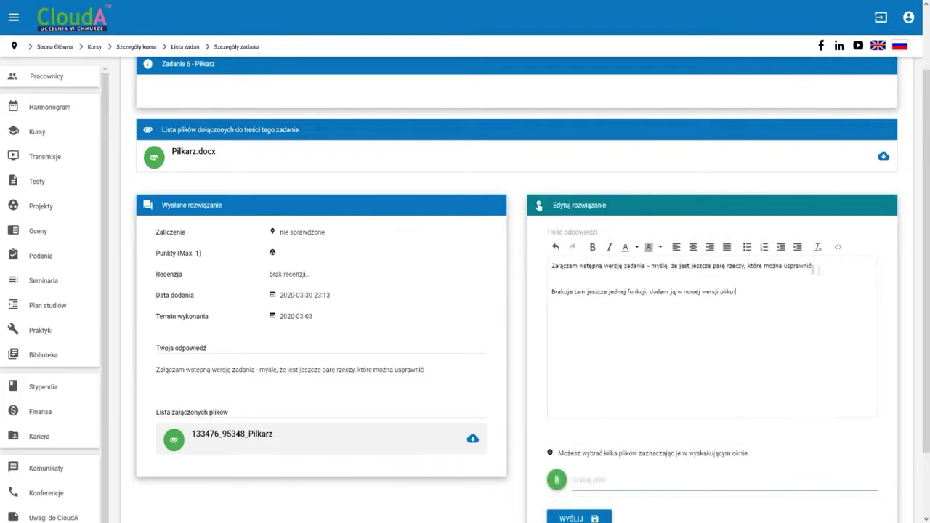
{"action": "scroll", "coordinate": [602, 456], "scroll_direction": "down", "scroll_amount": 1}
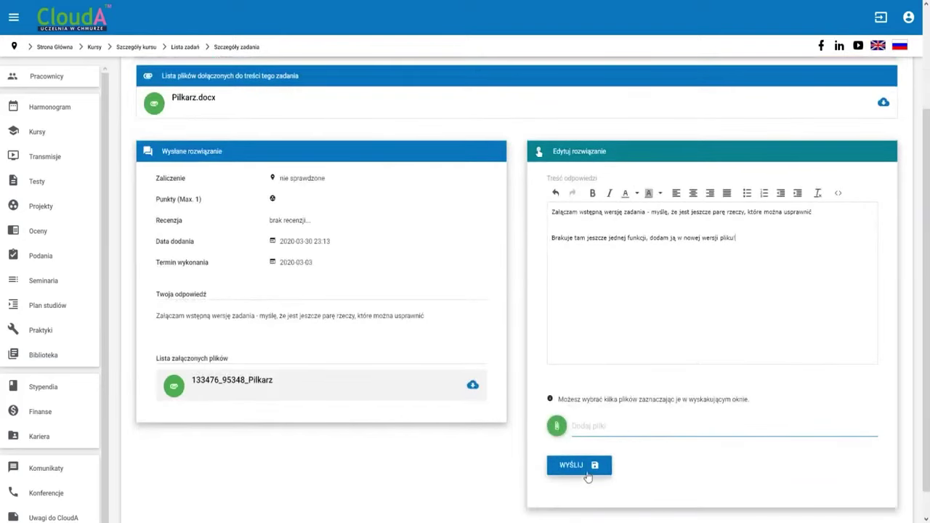
{"action": "left_click", "coordinate": [578, 465]}
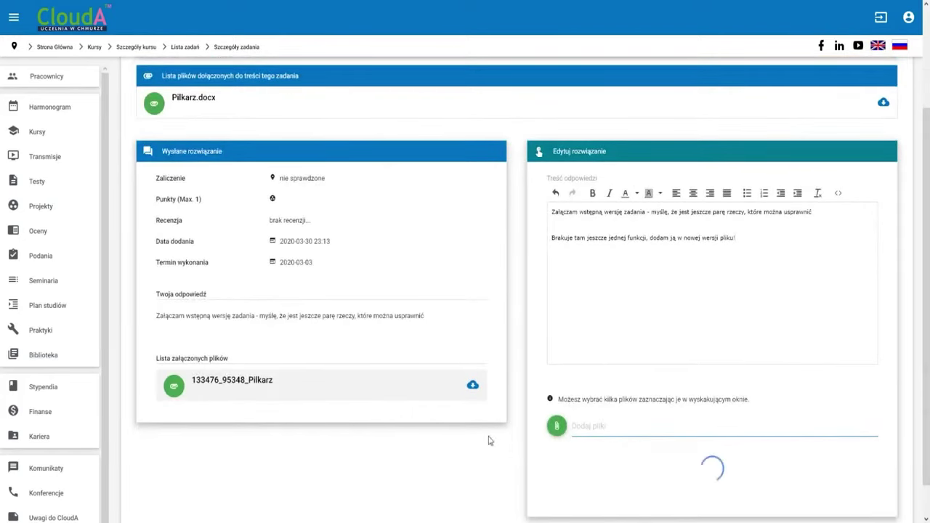
{"action": "scroll", "coordinate": [467, 418], "scroll_direction": "down", "scroll_amount": 2}
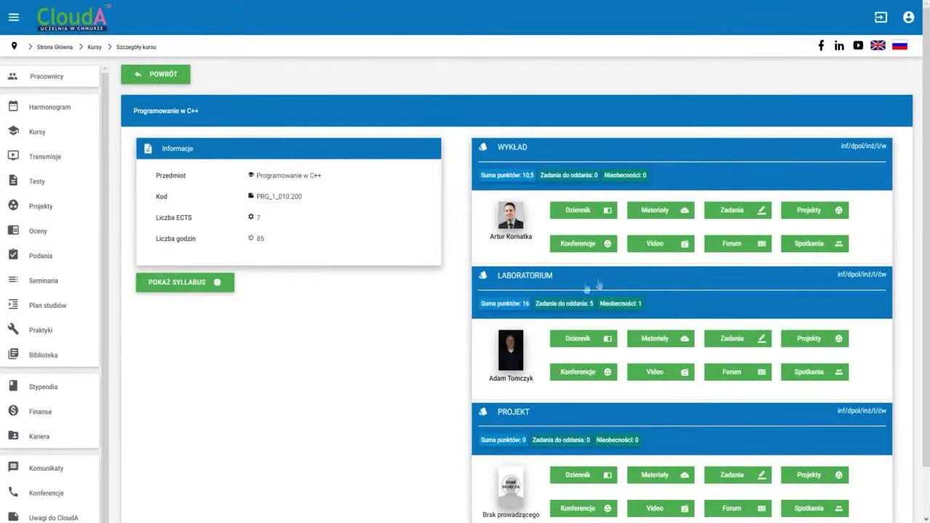
Start a new topic in the lecture's forum for Programowanie w C++ titled "Pomocy! Ostatni program z wykładu mi nie działa"
{"action": "left_click", "coordinate": [719, 251]}
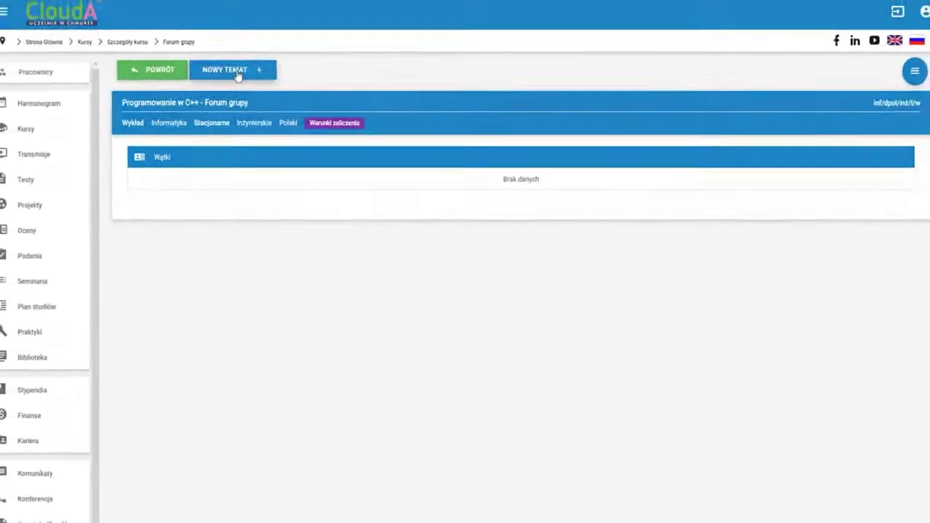
{"action": "left_click", "coordinate": [166, 26]}
{"action": "left_click", "coordinate": [231, 182]}
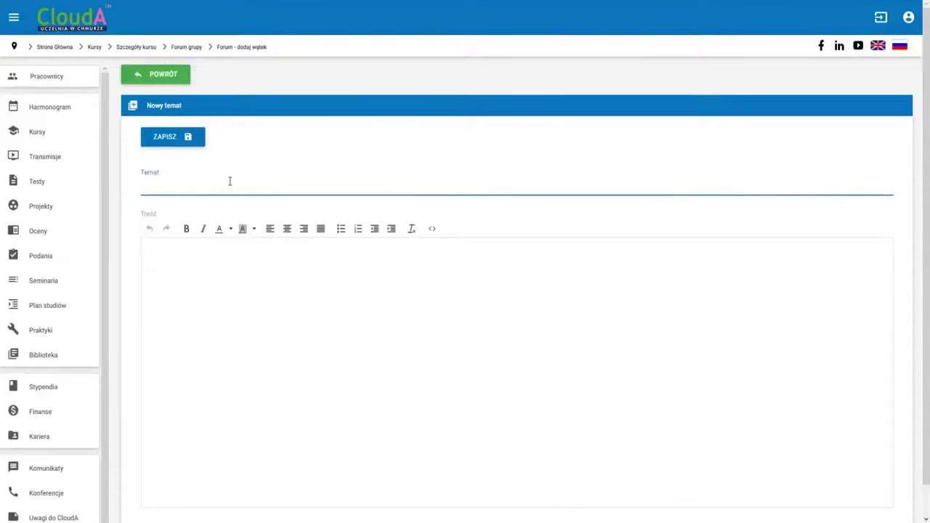
{"action": "type", "text": "Pomocy! Ostatni program z wykładu mi nie dział"}
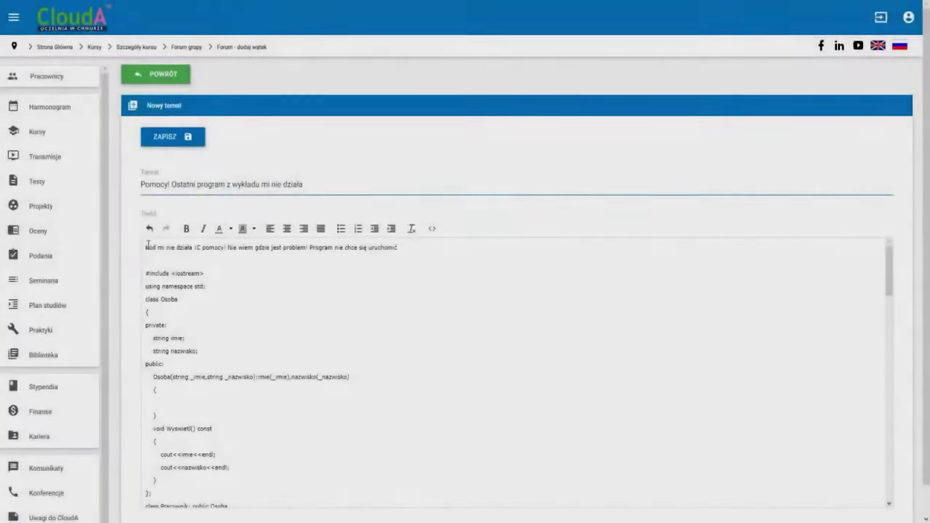
Complete the message "Kod mi nie działa :C pomocy! Nie wiem gdzie jest problem! Program nie chce się uruchomić ani działać!" above the code and save the topic
{"action": "type", "text": "ani działa"}
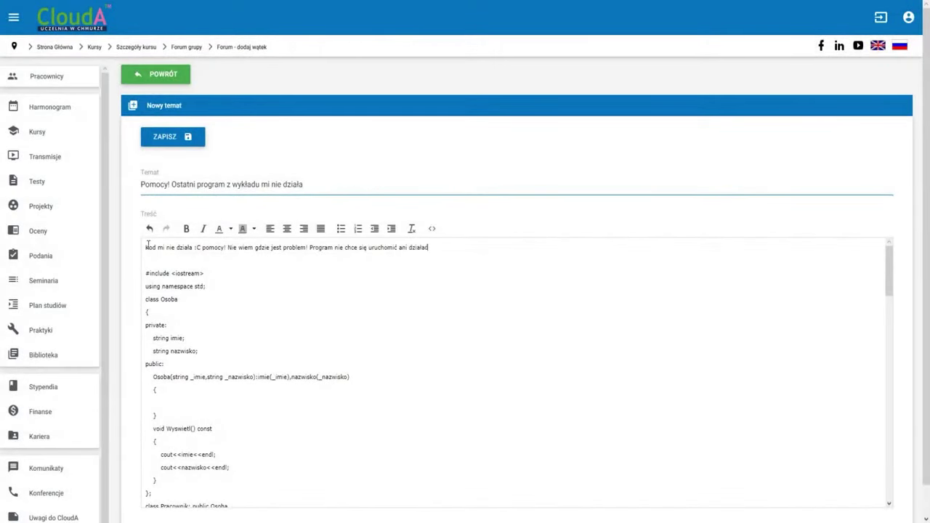
{"action": "type", "text": "ć!"}
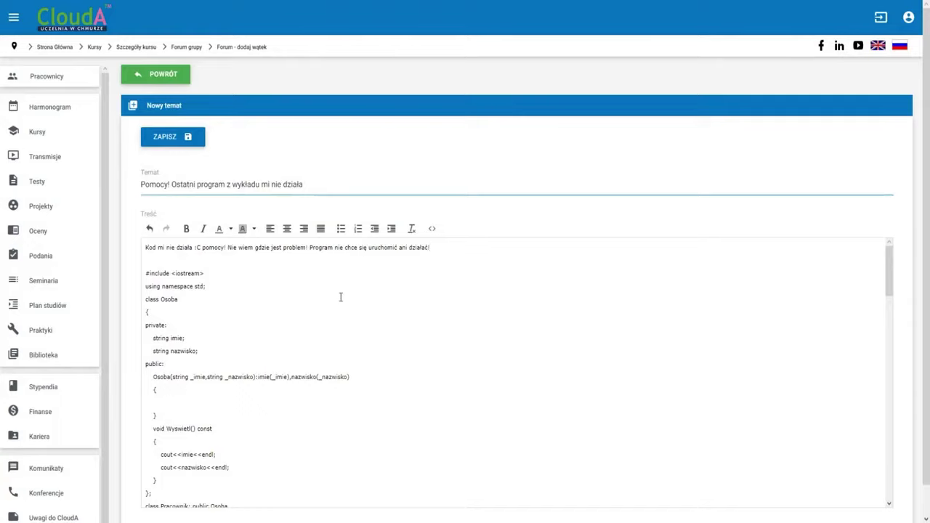
{"action": "left_click", "coordinate": [169, 140]}
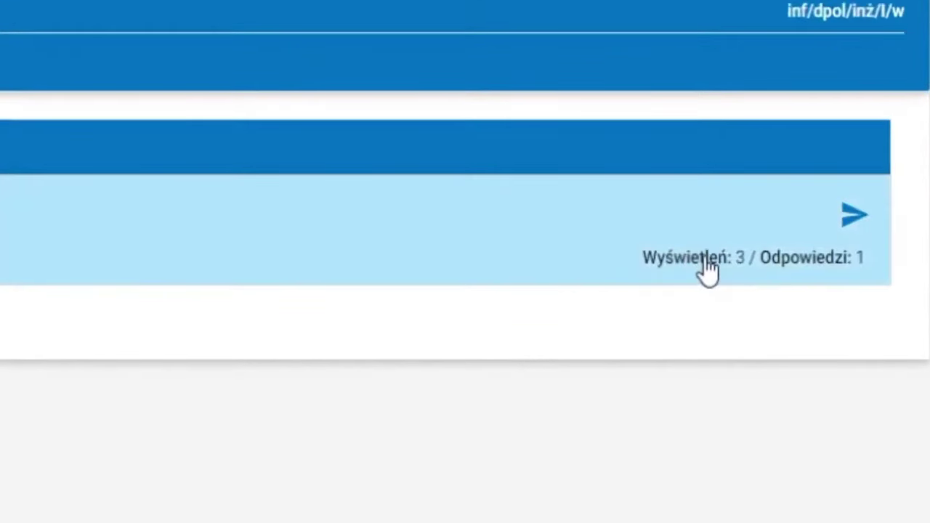
Reply to the forum topic with "Faktycznie kod działa, to była wina kompilatora :)", save the post and look through the thread
{"action": "left_click", "coordinate": [708, 270]}
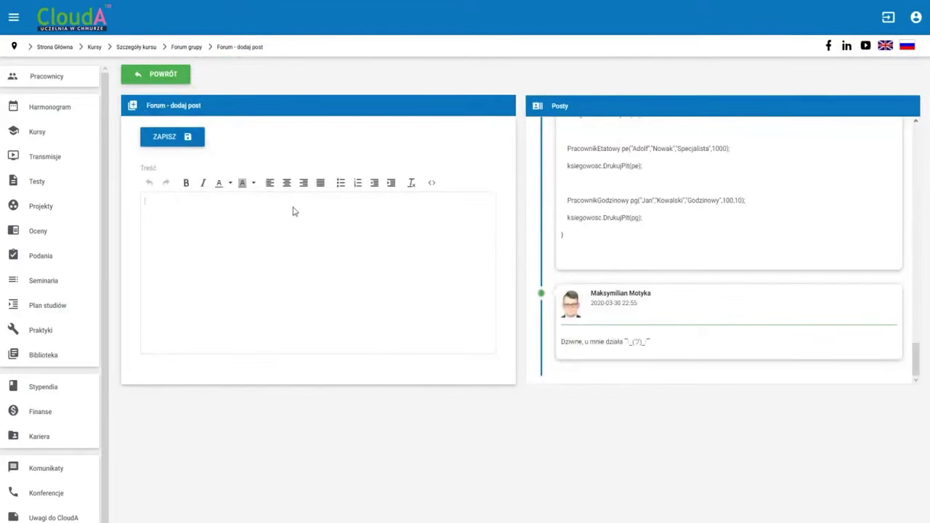
{"action": "type", "text": "Faktycznie kod działa, to była wina kompilatora :)"}
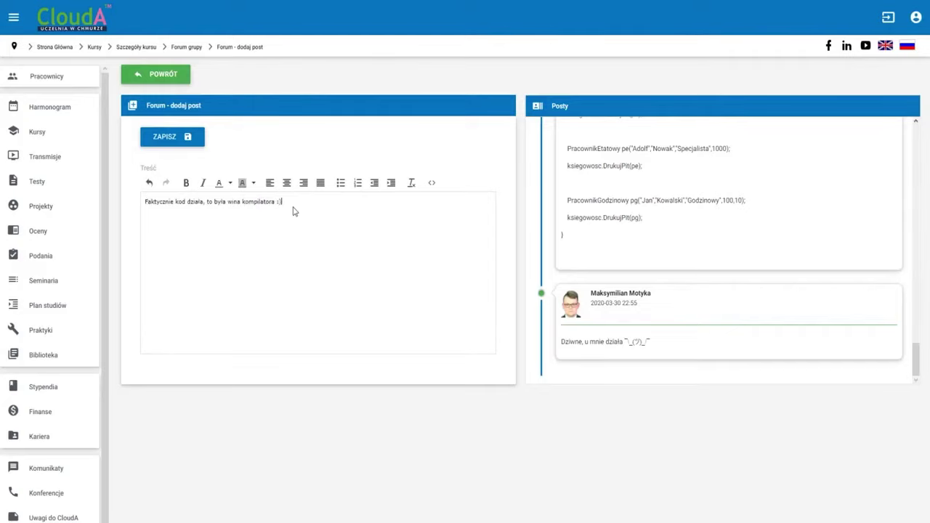
{"action": "left_click", "coordinate": [192, 141]}
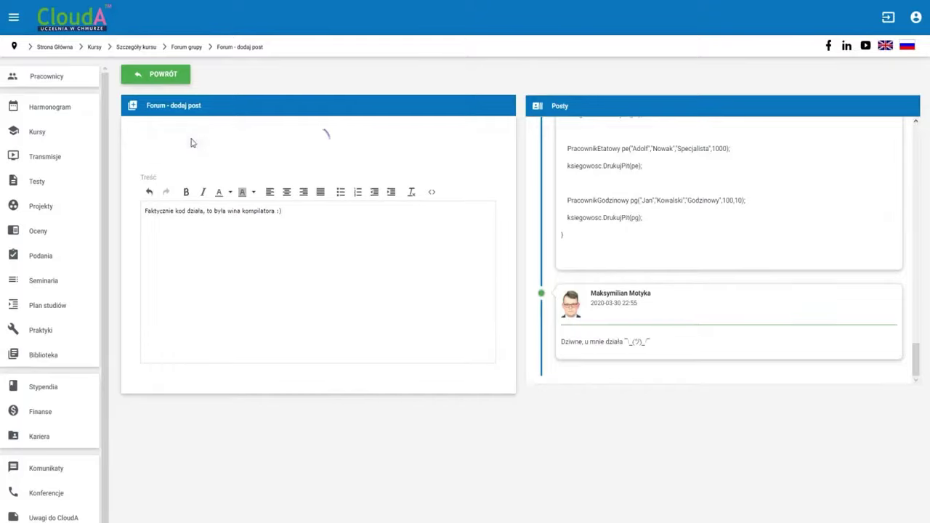
{"action": "scroll", "coordinate": [296, 303], "scroll_direction": "down", "scroll_amount": 15}
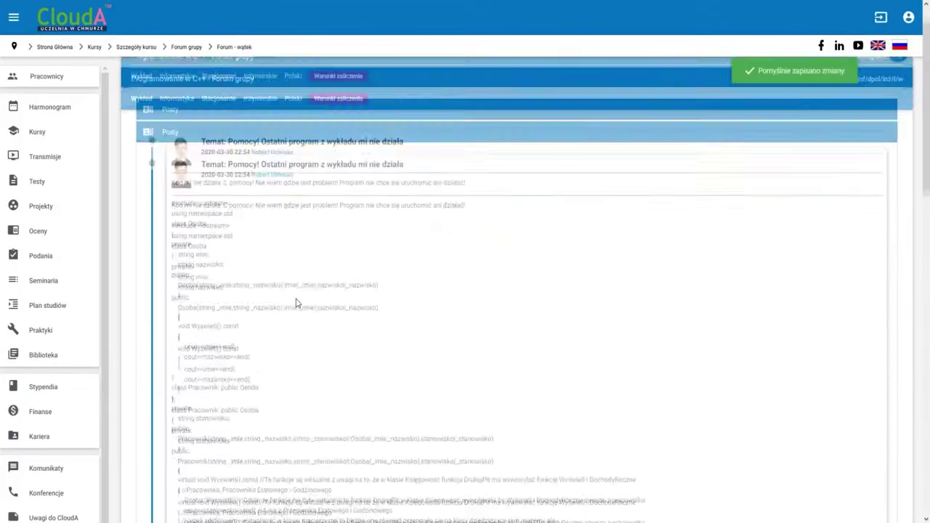
{"action": "scroll", "coordinate": [296, 303], "scroll_direction": "up", "scroll_amount": 15}
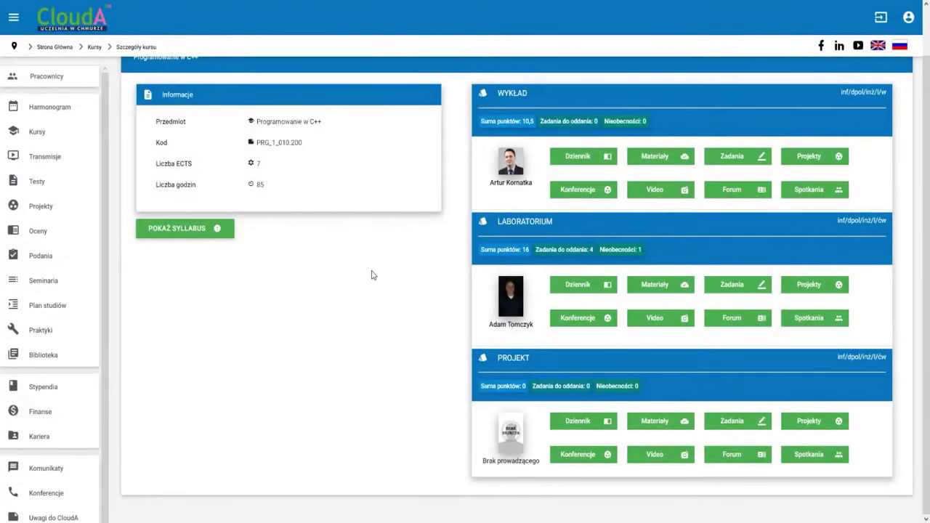
Open the list of meetings for the Programowanie w C++ lecture
{"action": "left_click", "coordinate": [810, 195]}
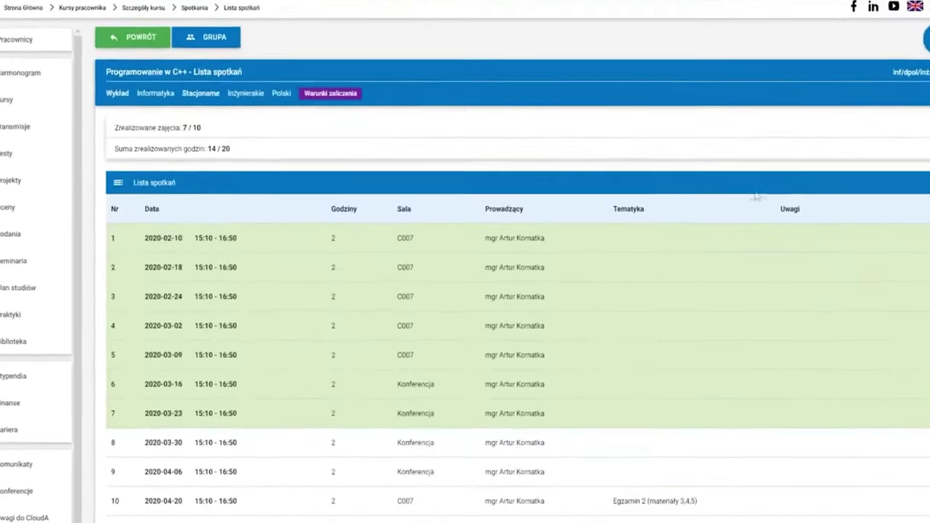